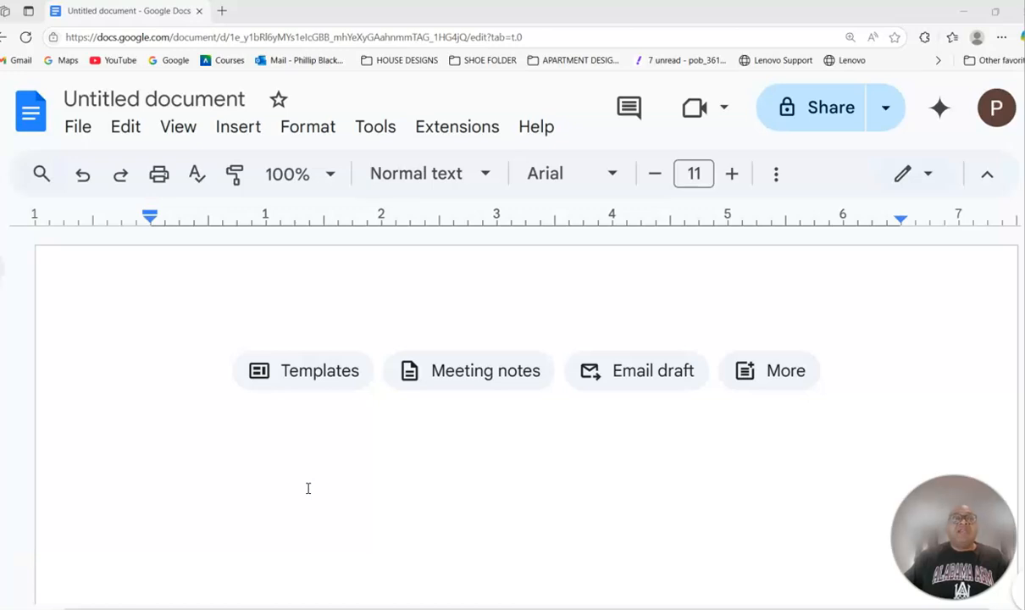
# Step: Set the line spacing of the blank document to Single
pyautogui.click(286, 483)
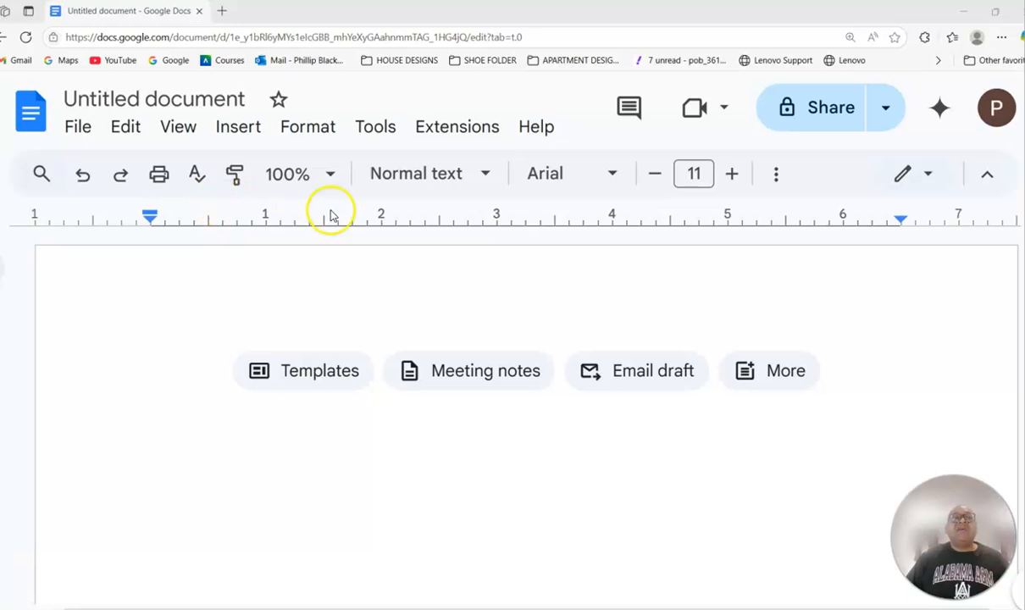
pyautogui.click(307, 128)
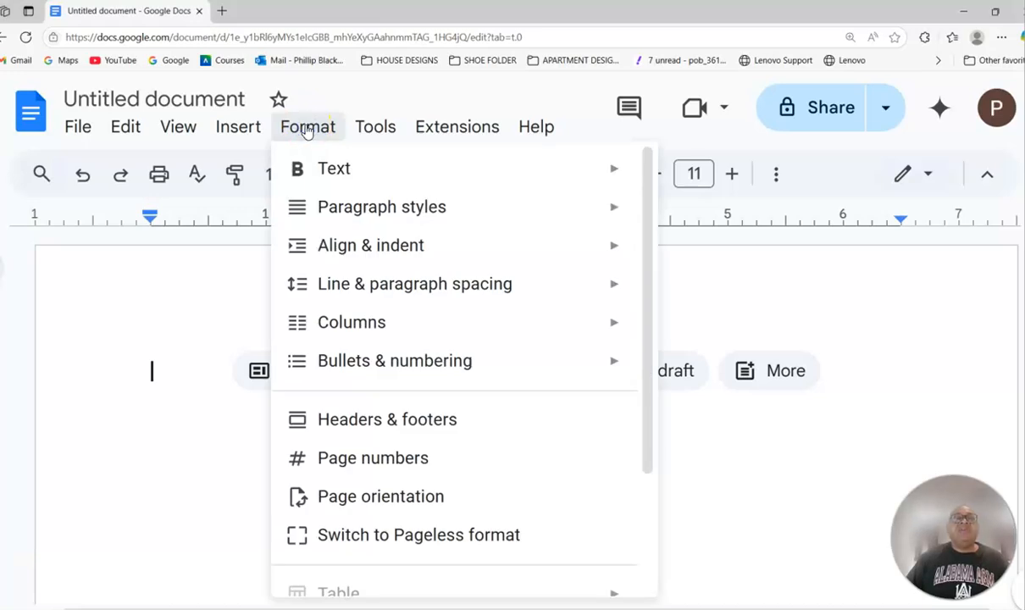
pyautogui.moveTo(337, 290)
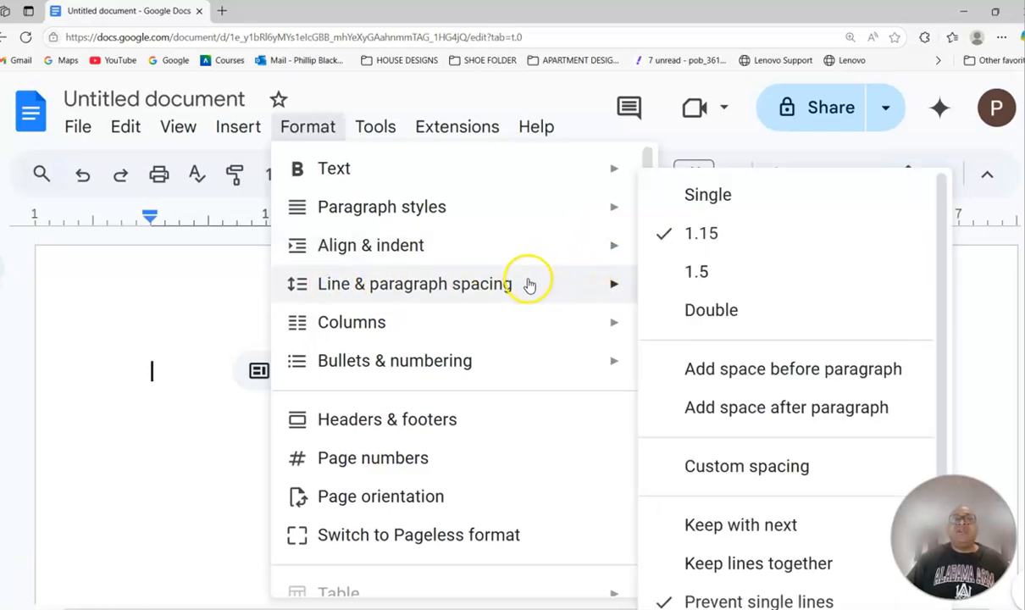
pyautogui.click(695, 197)
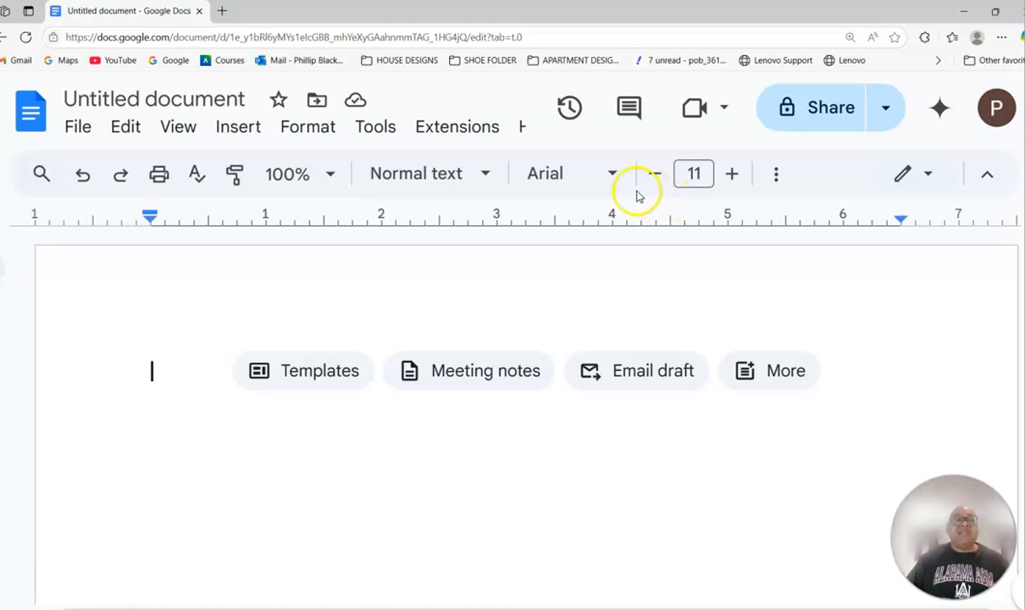
# Step: Add space before and after the paragraph in the blank document
pyautogui.click(305, 134)
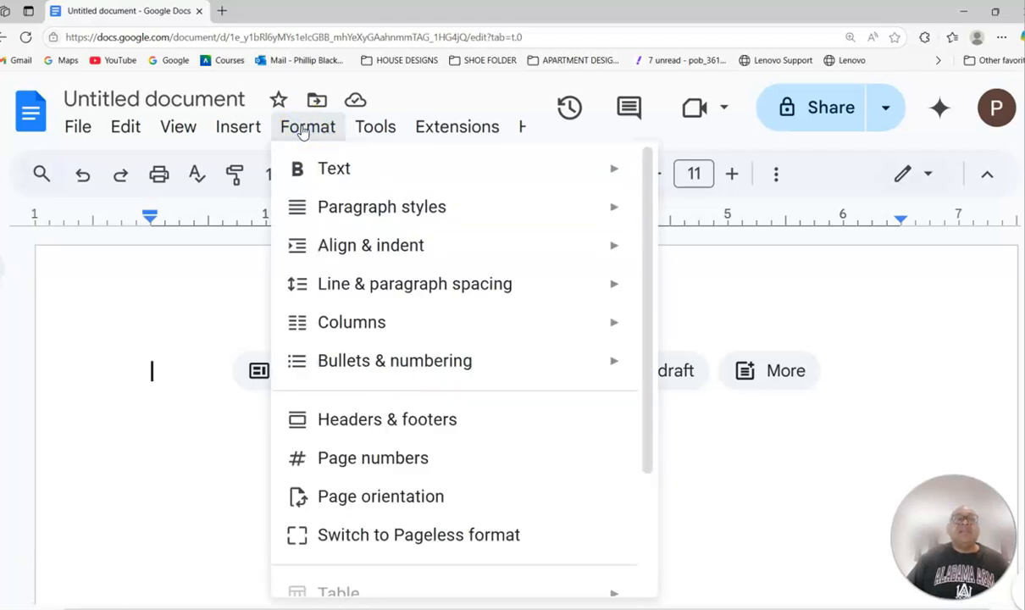
pyautogui.moveTo(378, 285)
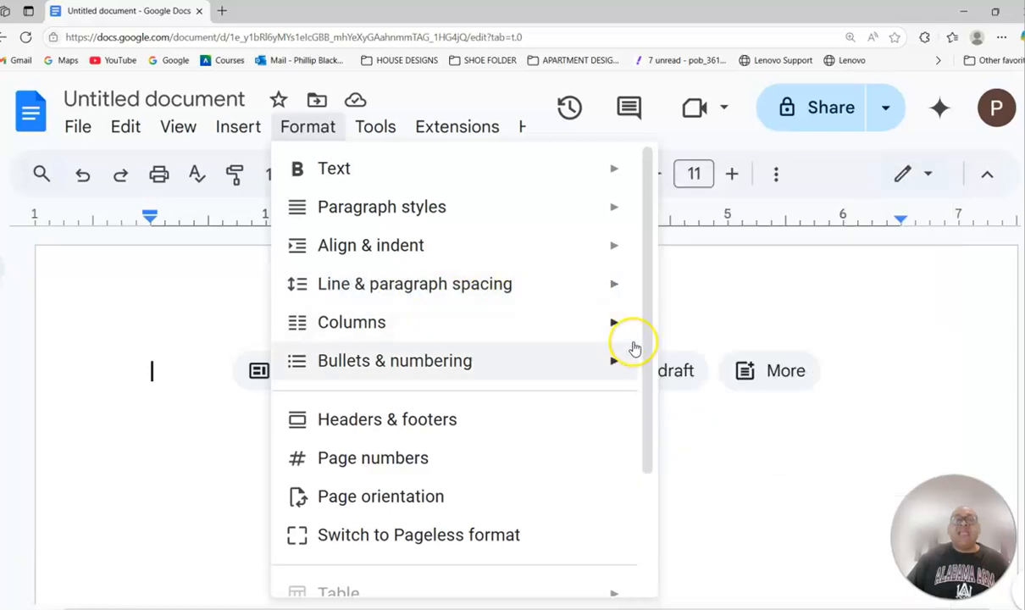
pyautogui.moveTo(630, 291)
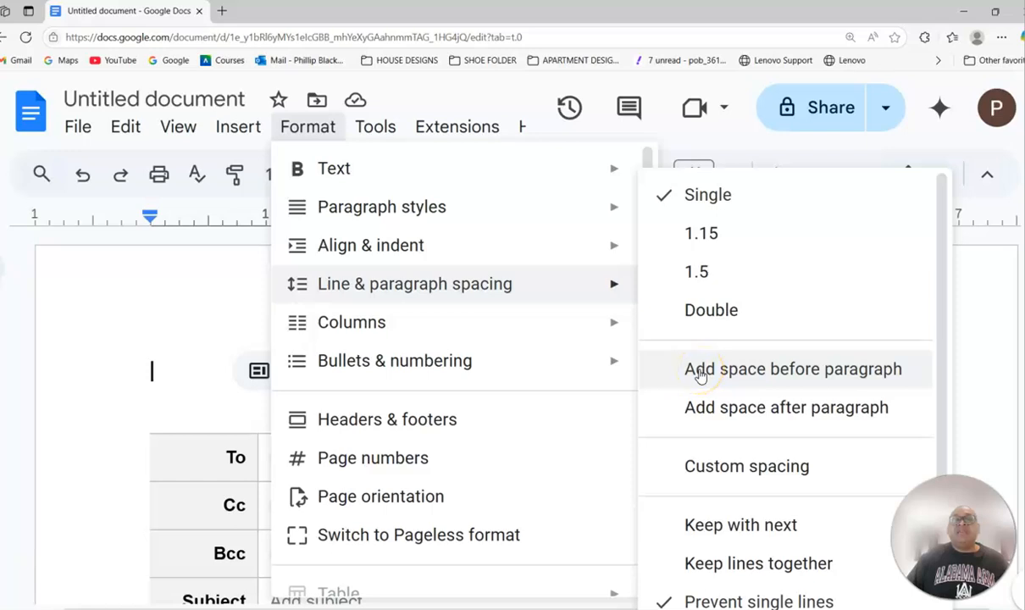
pyautogui.click(701, 375)
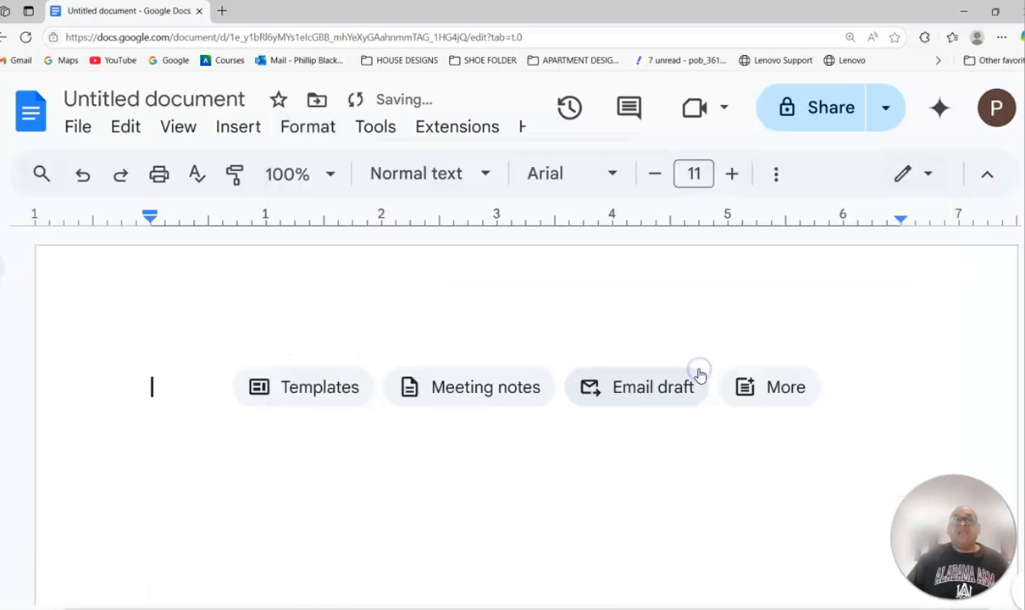
pyautogui.click(307, 128)
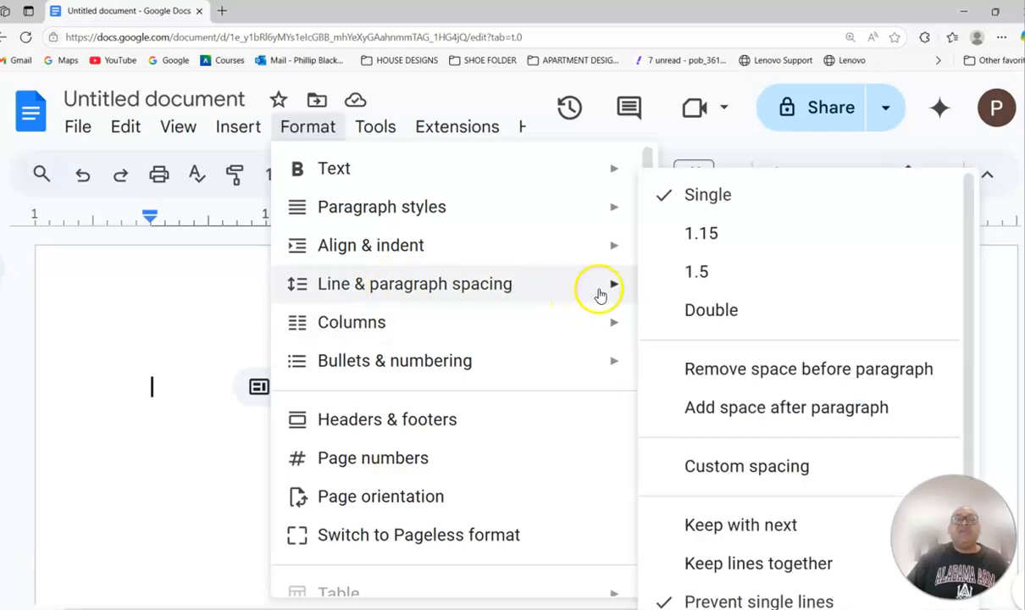
pyautogui.click(697, 407)
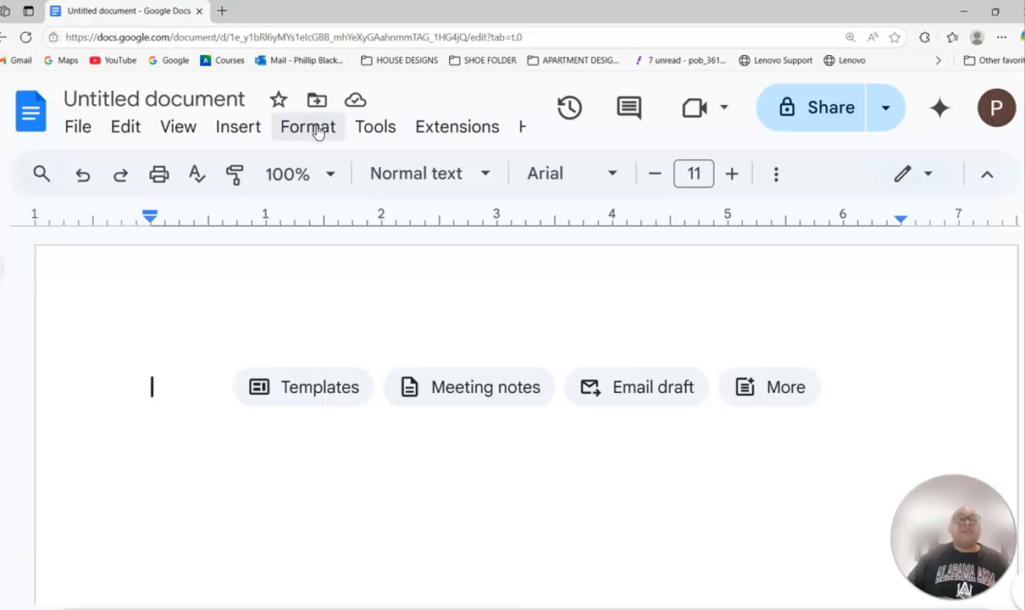
# Step: Remove the space before and after the paragraph
pyautogui.click(307, 127)
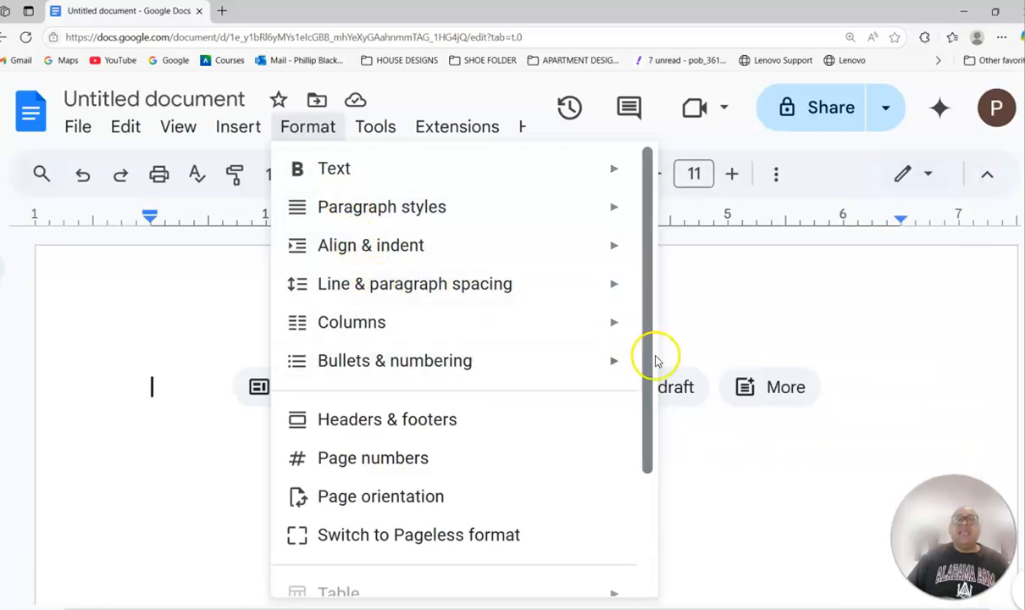
pyautogui.moveTo(530, 288)
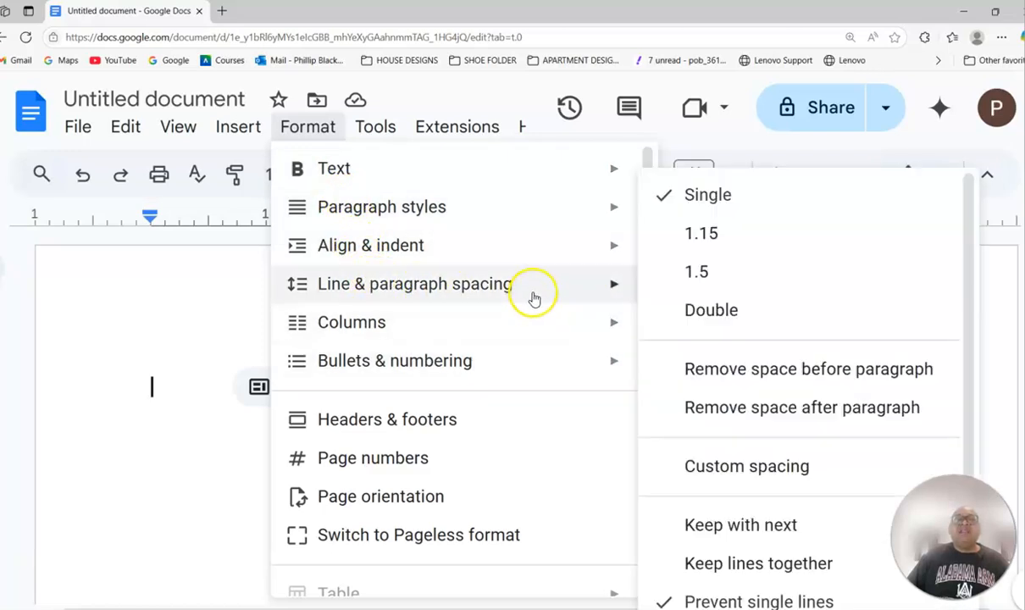
pyautogui.click(695, 377)
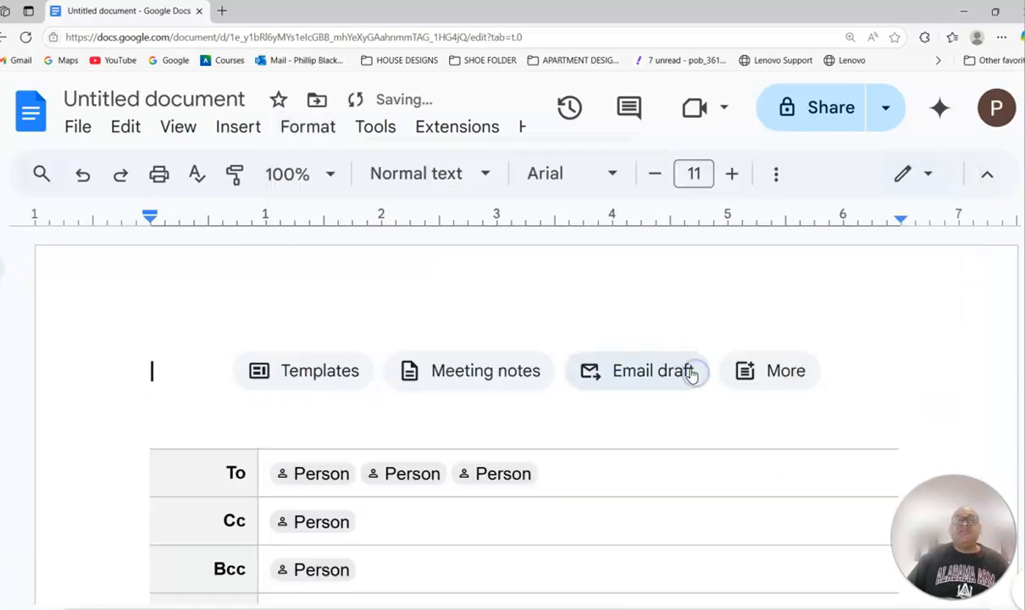
pyautogui.click(320, 129)
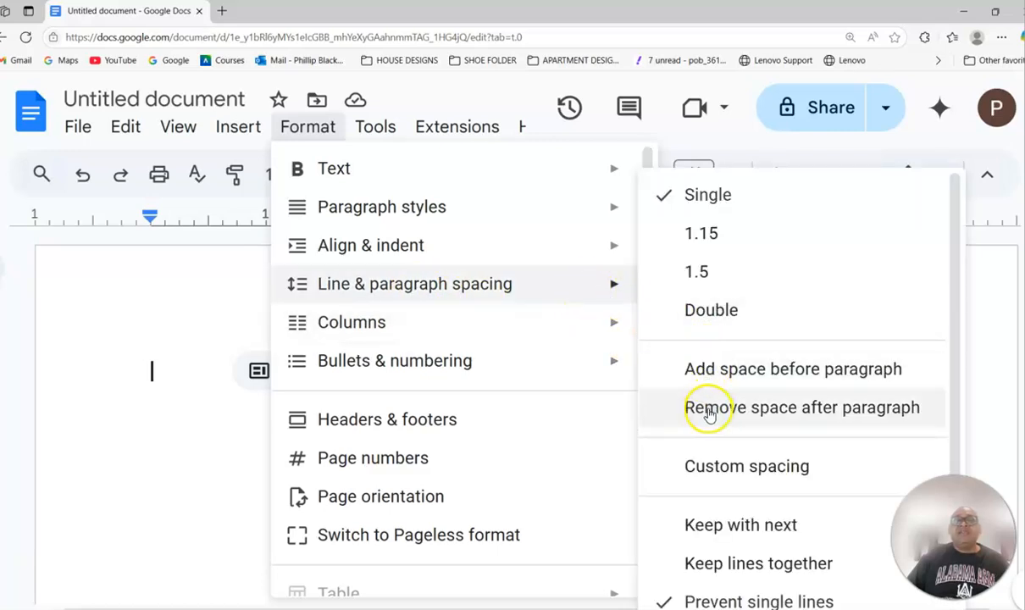
pyautogui.click(707, 410)
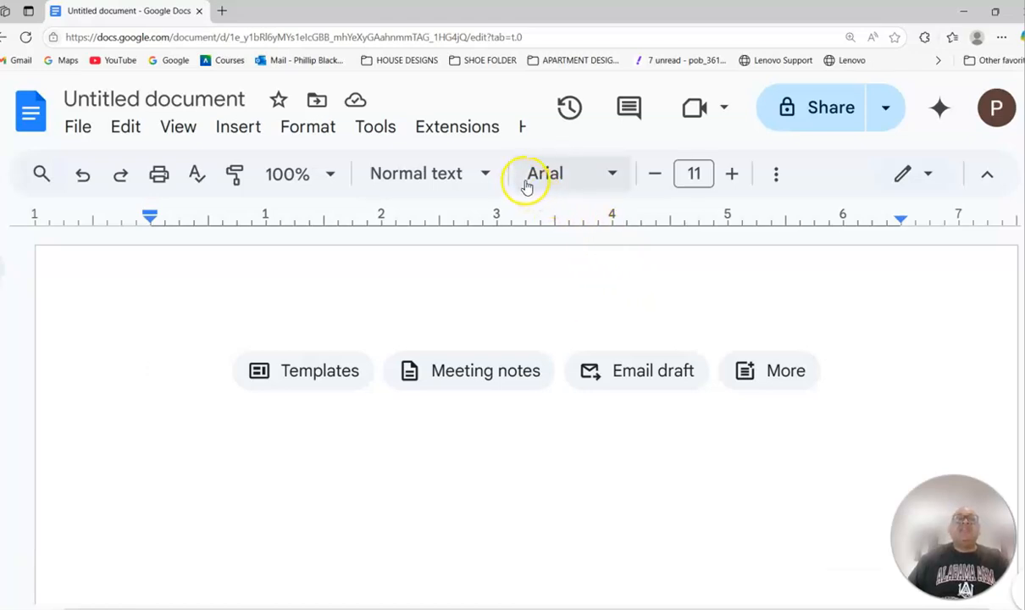
# Step: Set the document's font to Times New Roman at size 12
pyautogui.click(615, 175)
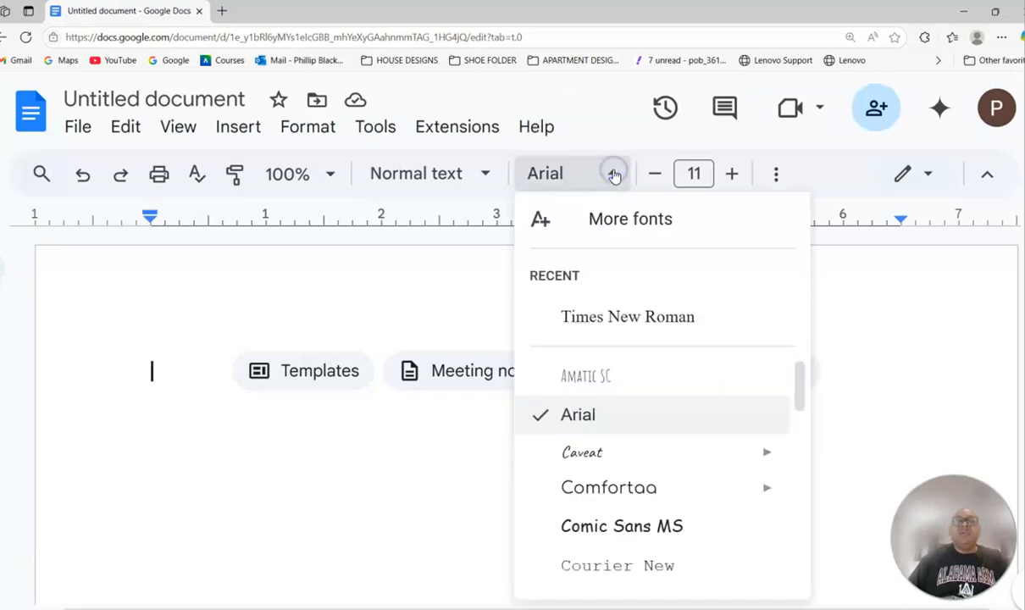
pyautogui.click(597, 319)
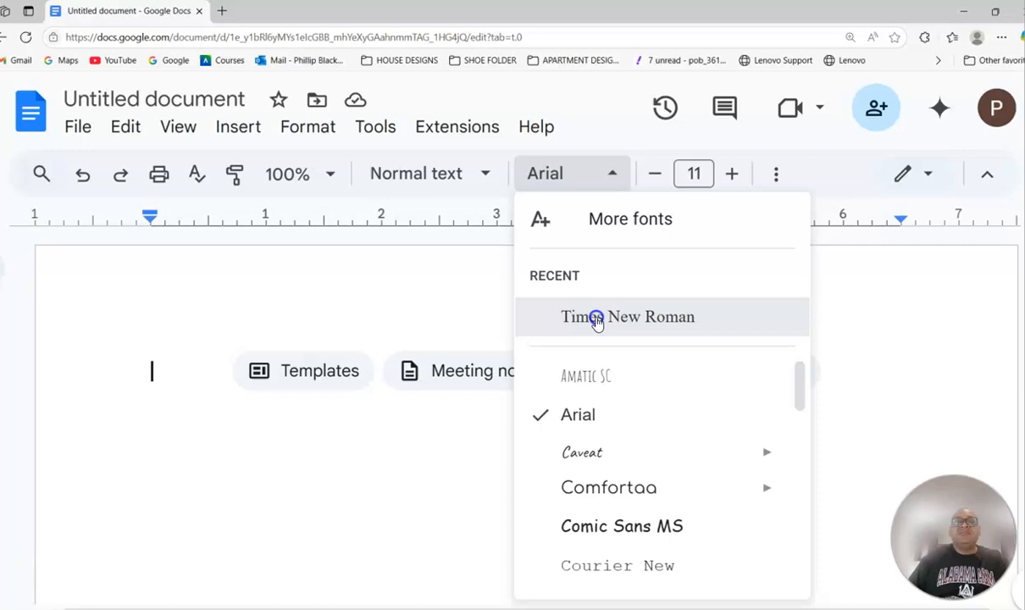
pyautogui.click(729, 175)
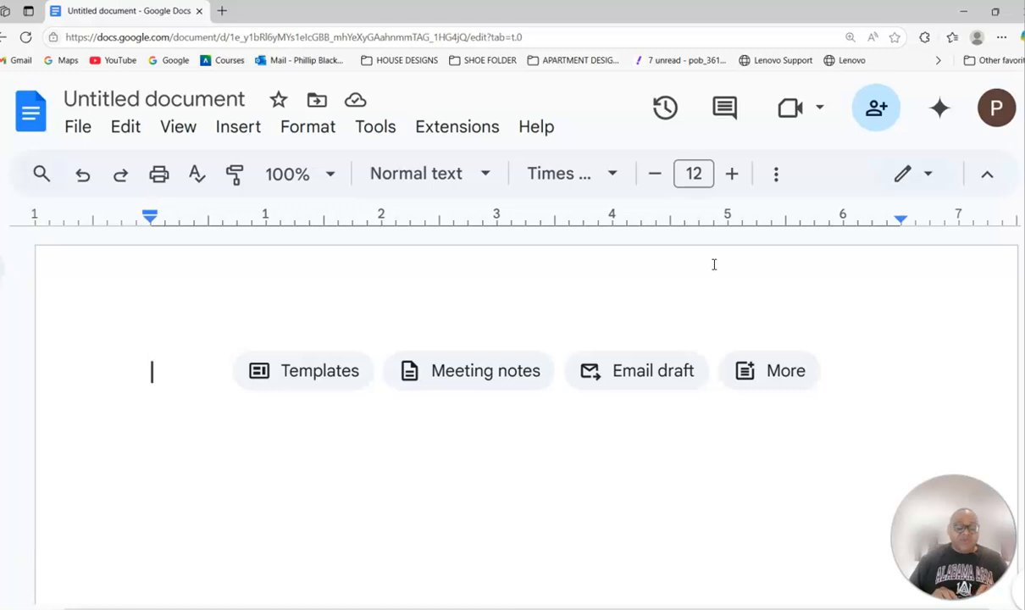
# Step: Enter "Last Name, First Name" and "Working Bibliography" as the first two lines of the heading
pyautogui.write('L')
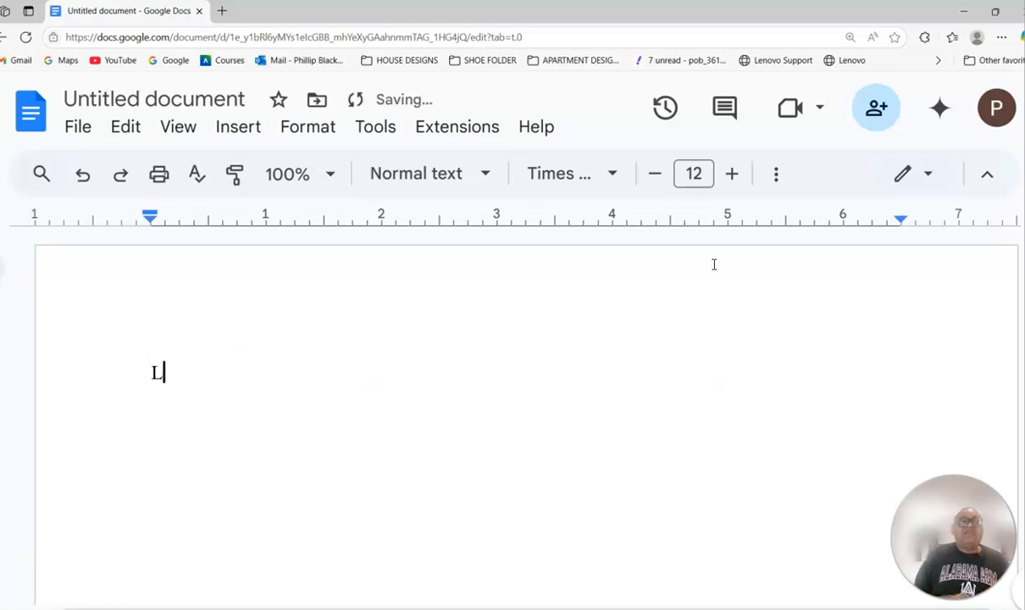
pyautogui.write('ast ')
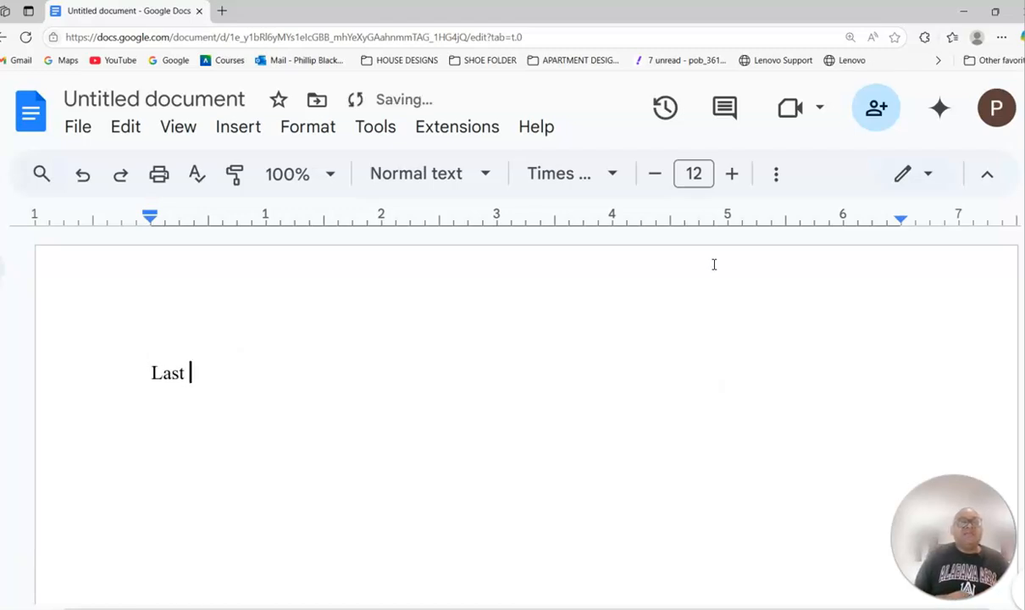
pyautogui.write('Name, First Name')
pyautogui.press('Return')
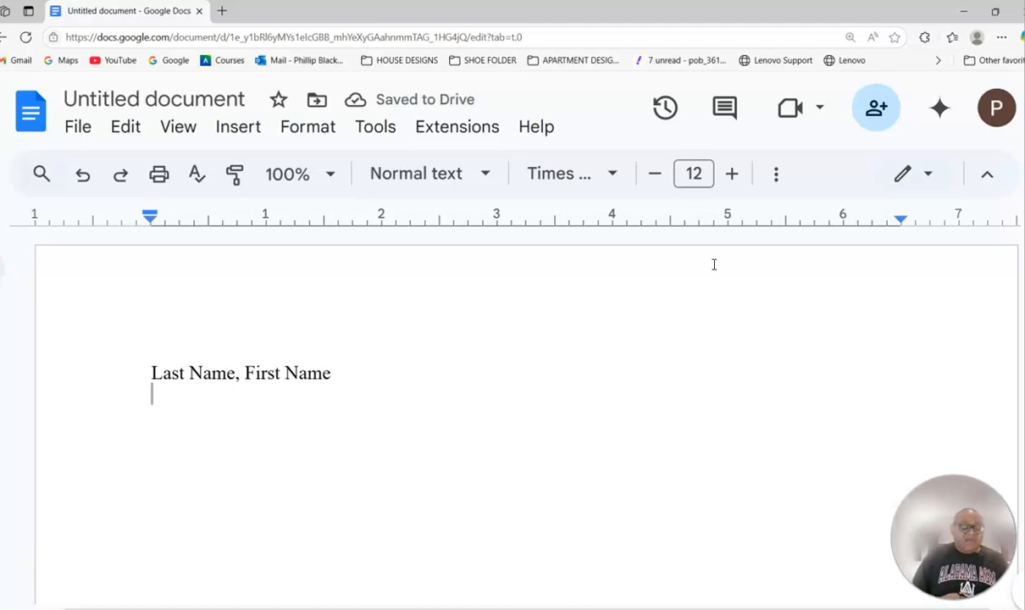
pyautogui.write('Wo')
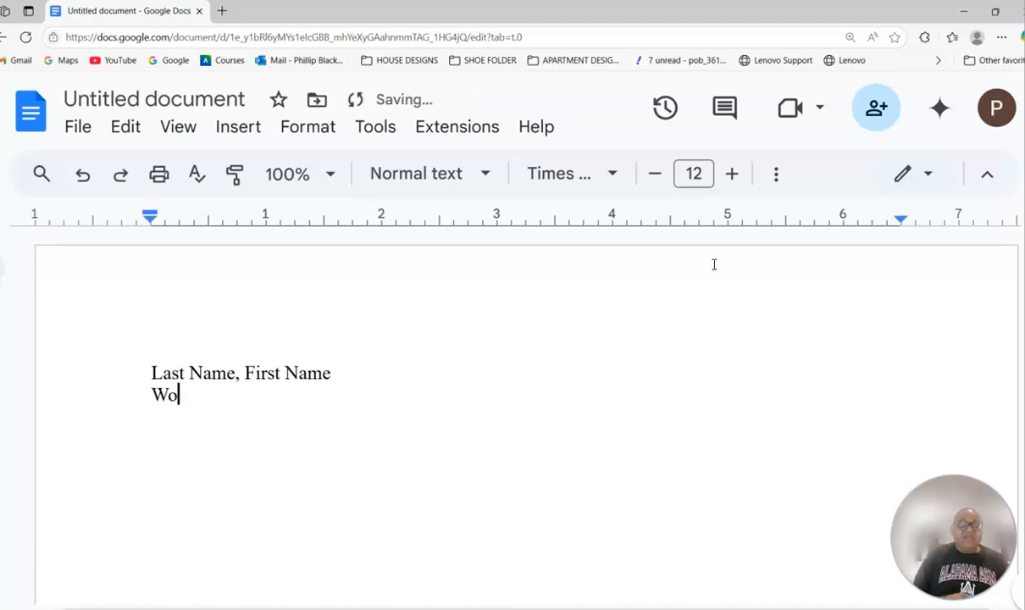
pyautogui.write('rking Bibl')
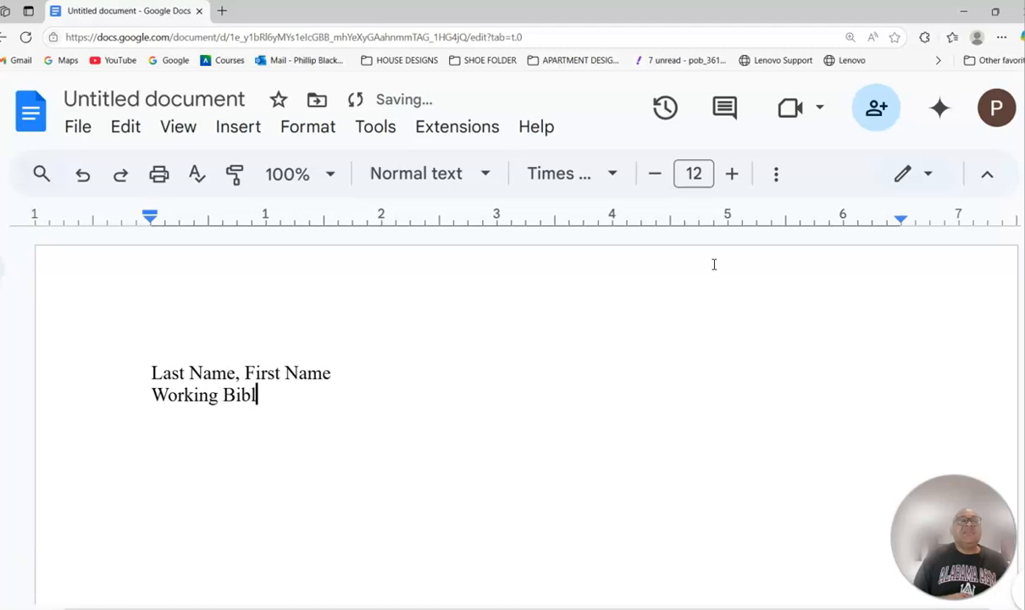
pyautogui.write('iography')
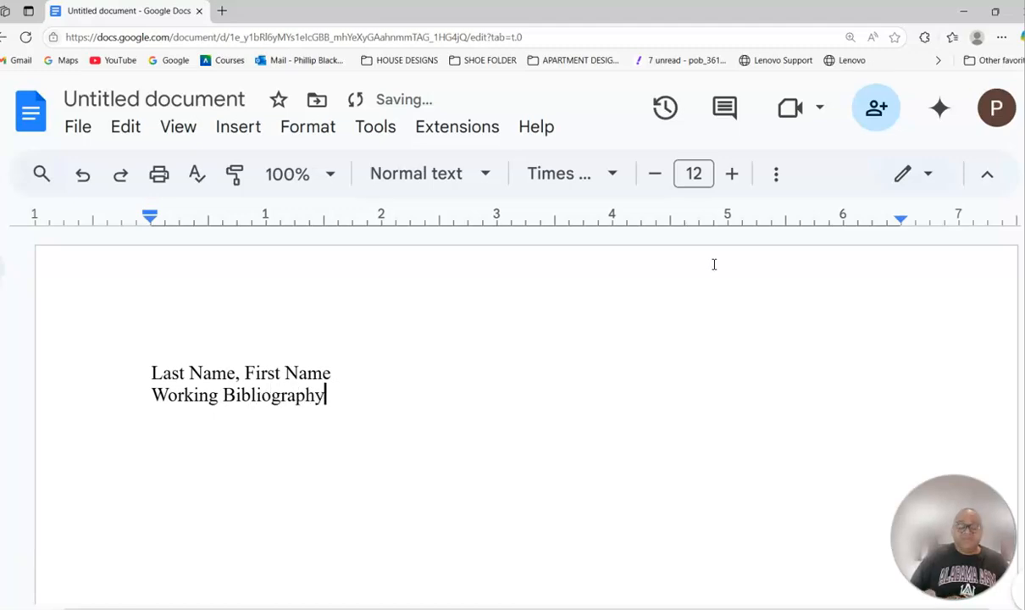
pyautogui.press('Return')
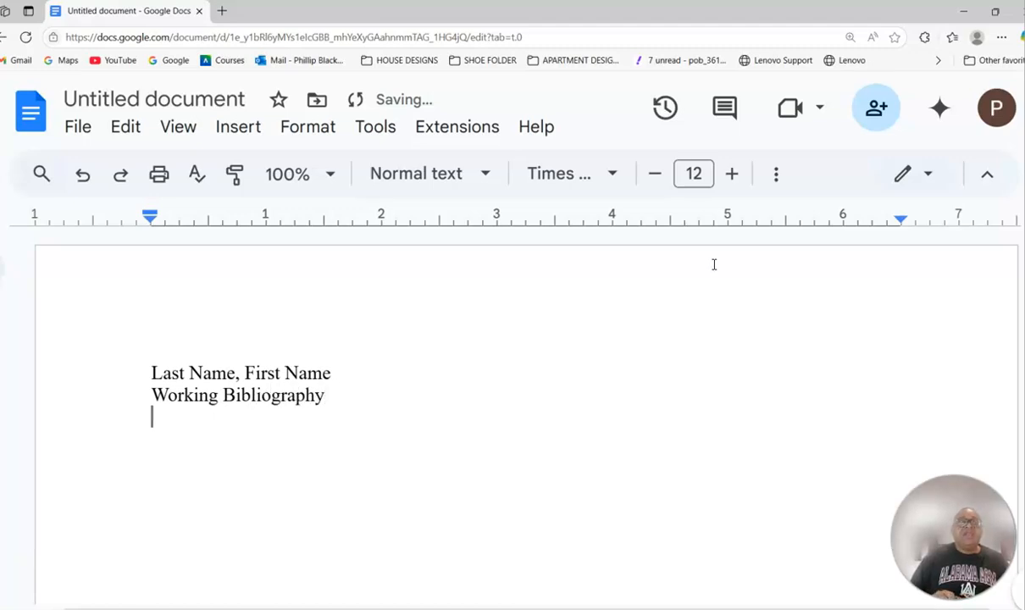
# Step: Add "English 102, Section 00" as the third heading line and start a new line below it
pyautogui.write('English ')
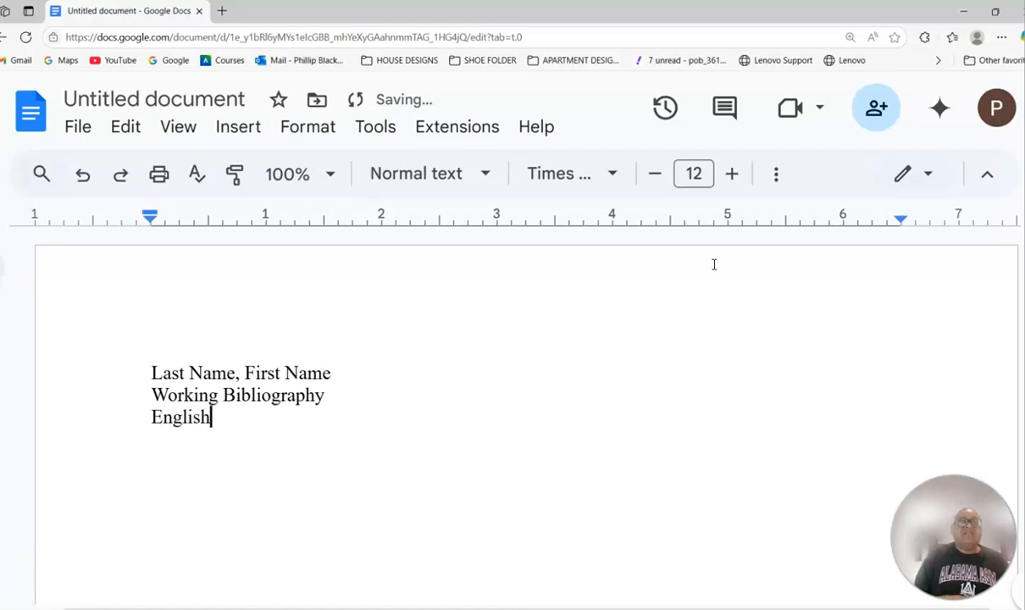
pyautogui.write('102')
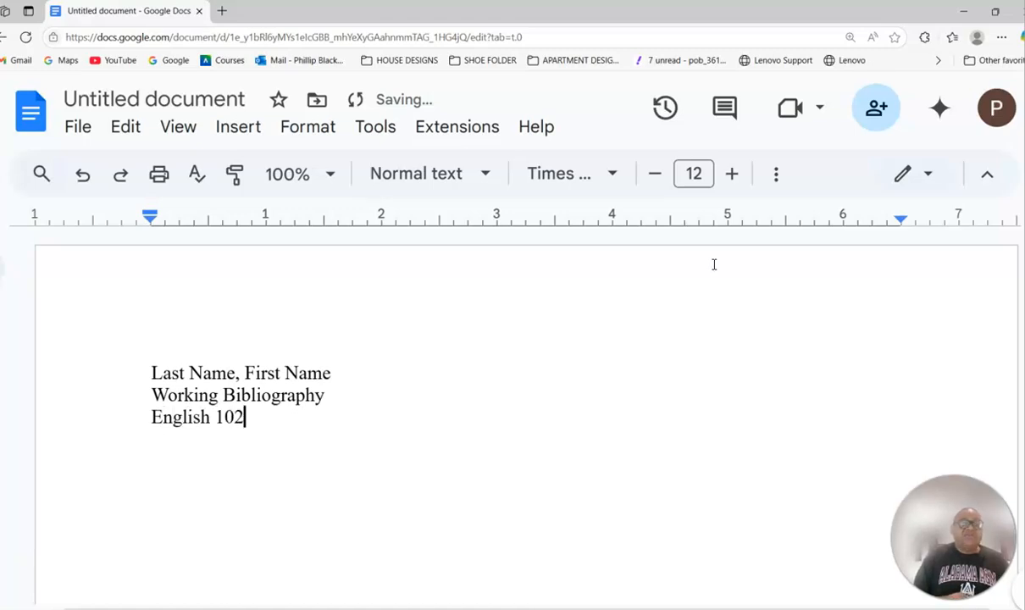
pyautogui.write(', Se')
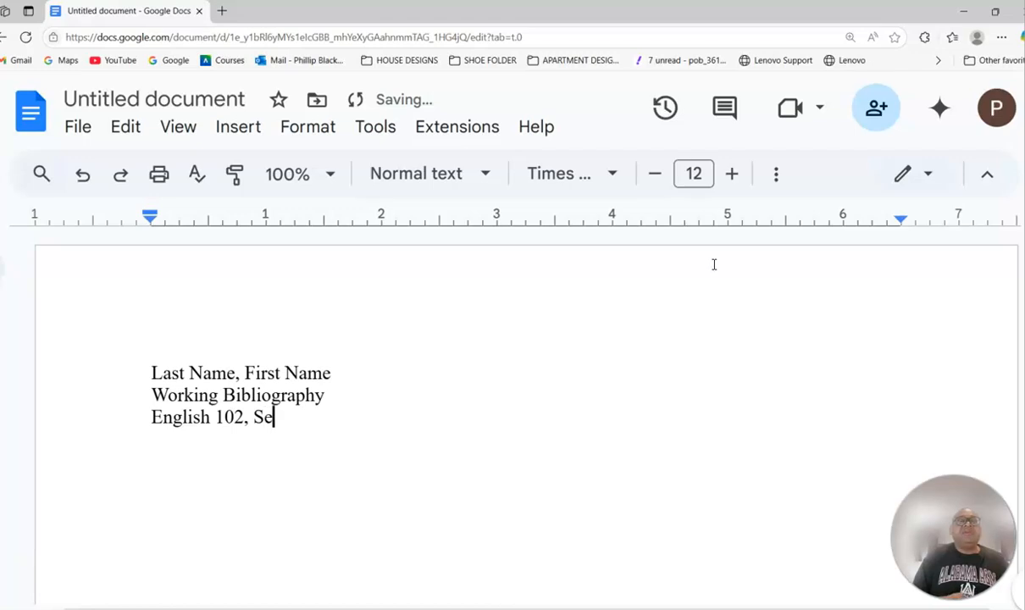
pyautogui.write('ction ')
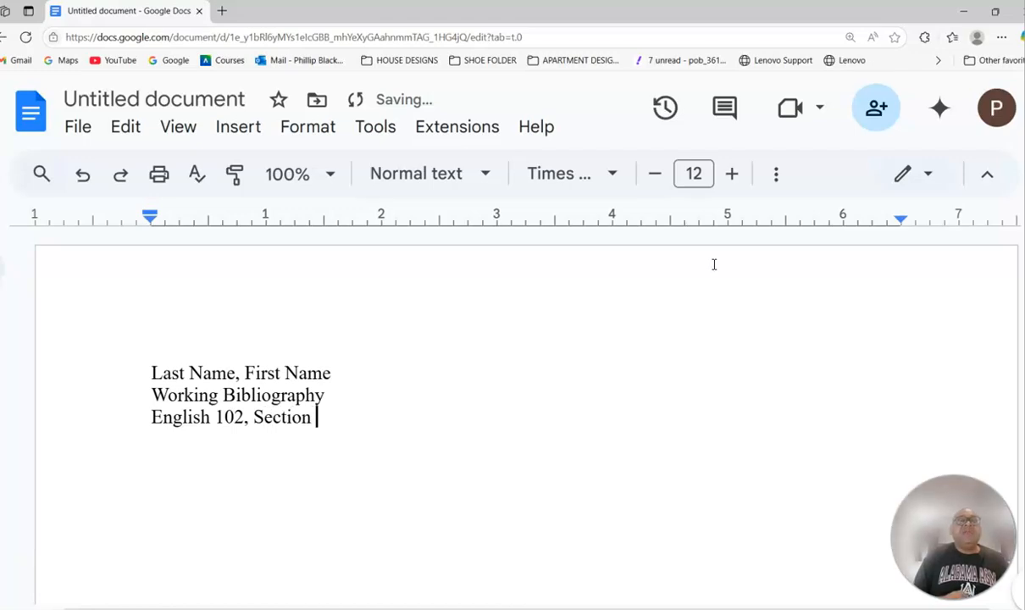
pyautogui.write('00')
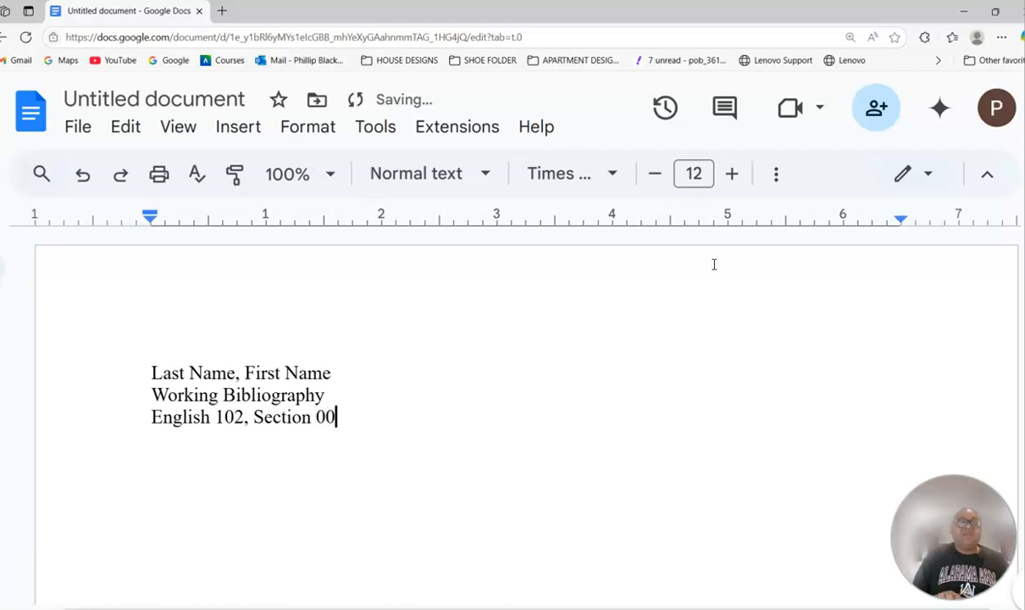
pyautogui.press('Return')
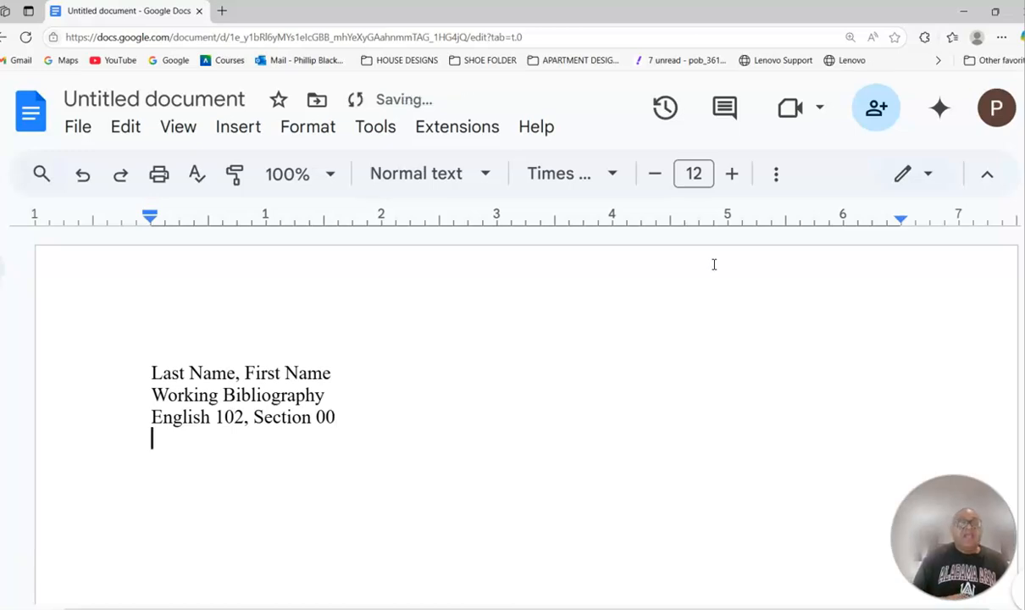
# Step: Add a line with the professor's title and surname, a "Due Date:" line, and a blank line below the heading
pyautogui.write('Professor Blackmon ')
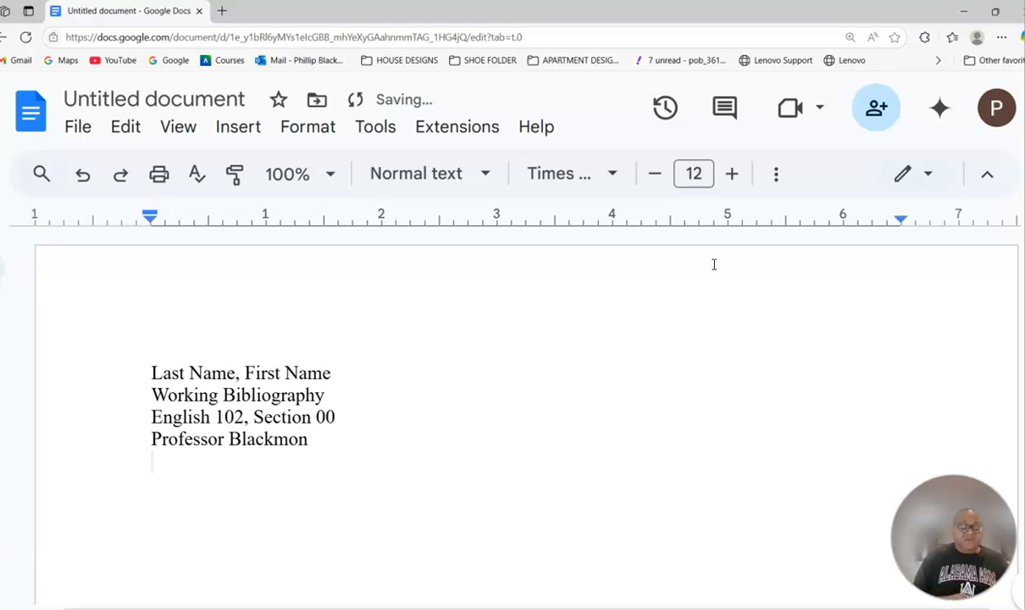
pyautogui.write('Due Date:')
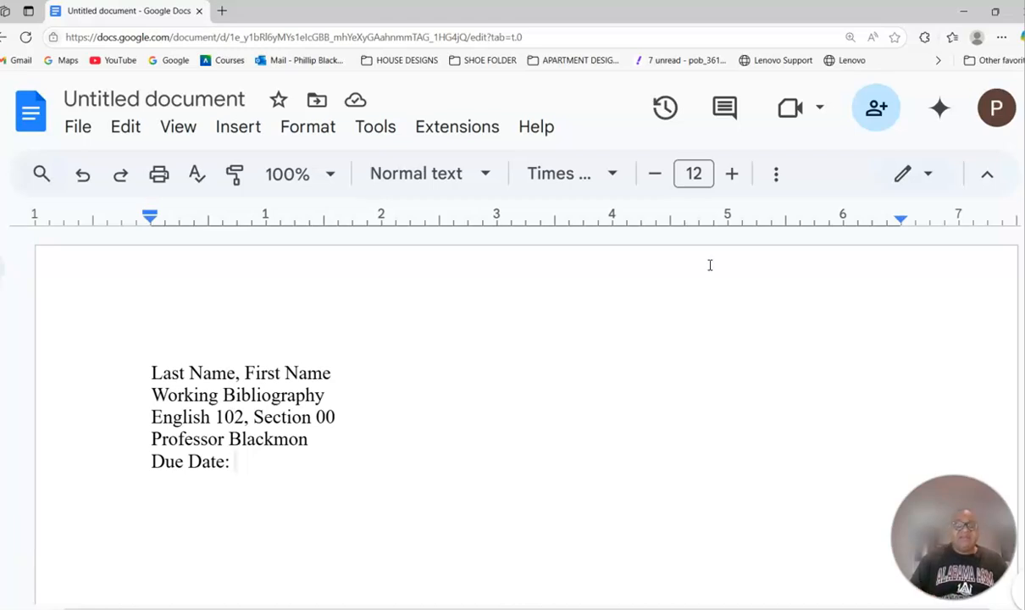
pyautogui.press('Return')
pyautogui.press('Return')
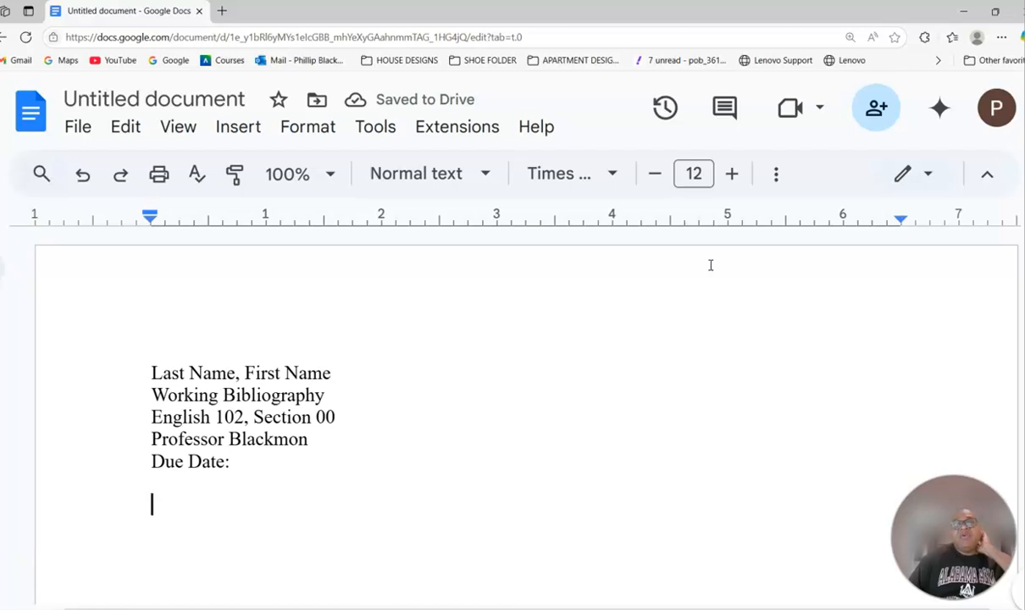
# Step: Center-align the blank line below the "Due Date:" line of the heading
pyautogui.click(299, 131)
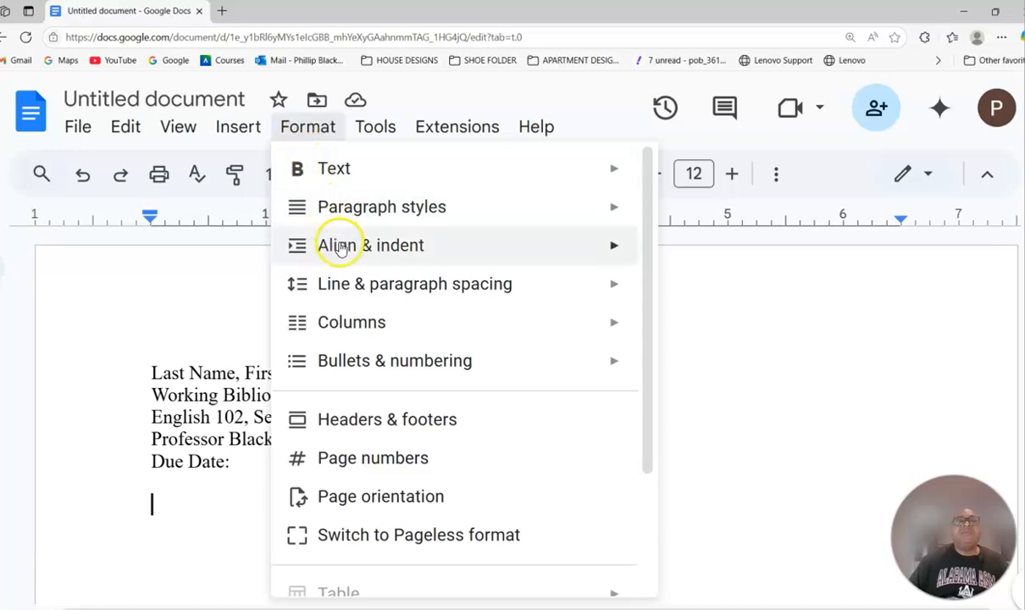
pyautogui.moveTo(343, 252)
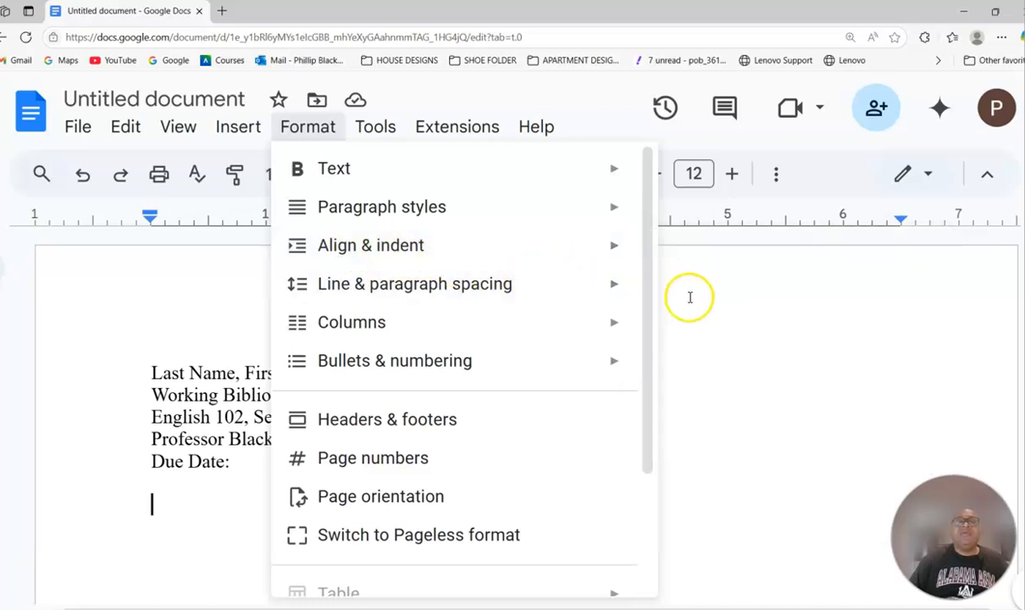
pyautogui.moveTo(552, 251)
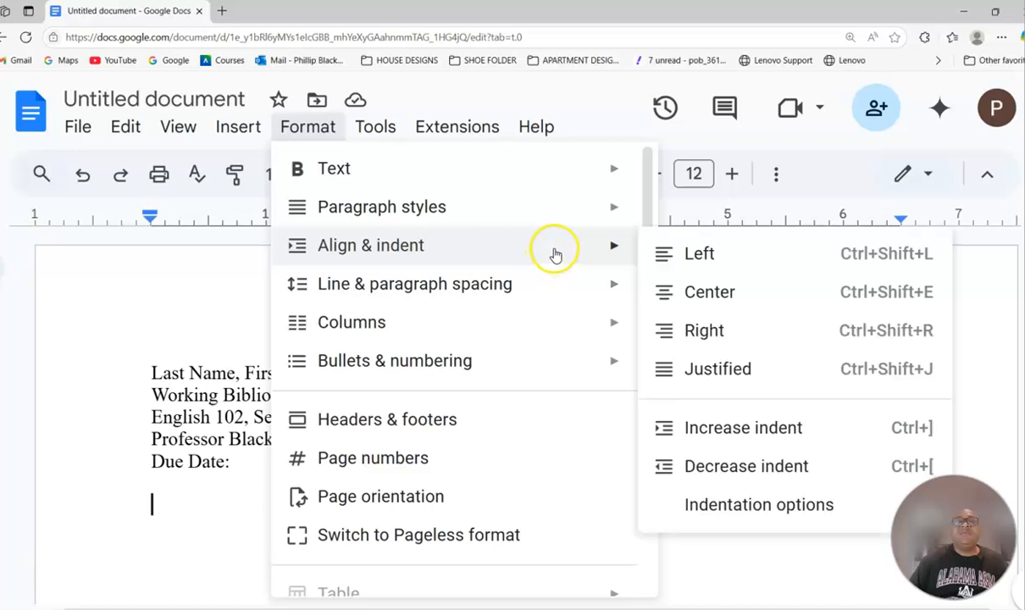
pyautogui.click(676, 295)
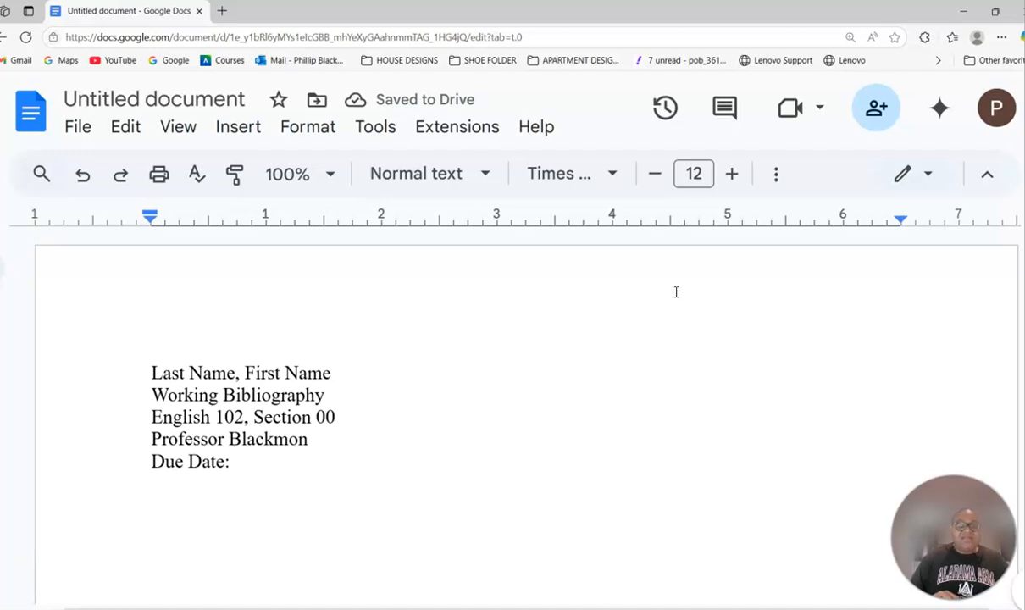
# Step: Enter "Working Bibliography" as the title on the centered line
pyautogui.write('W')
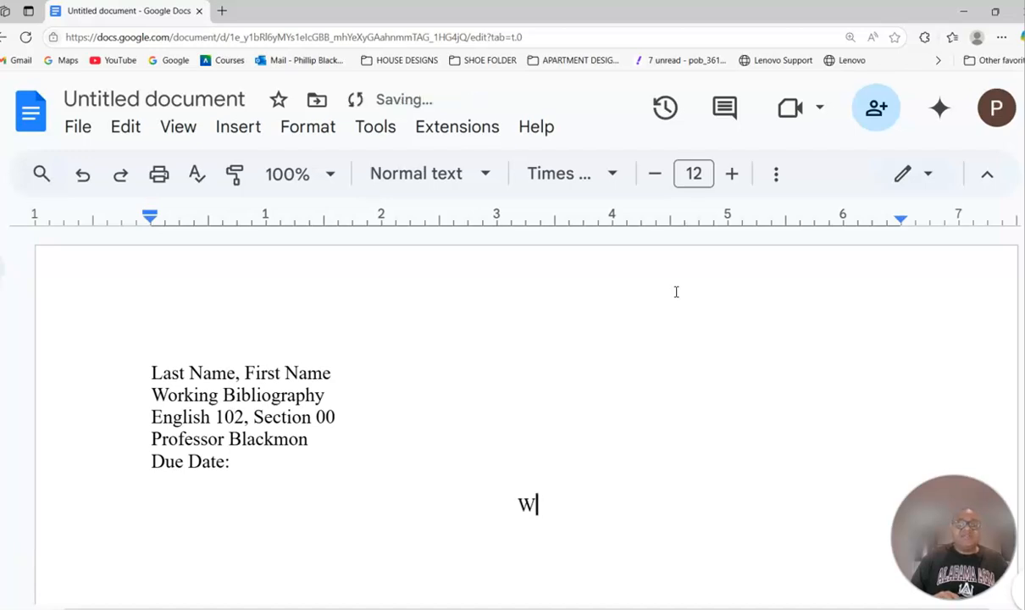
pyautogui.write('ork')
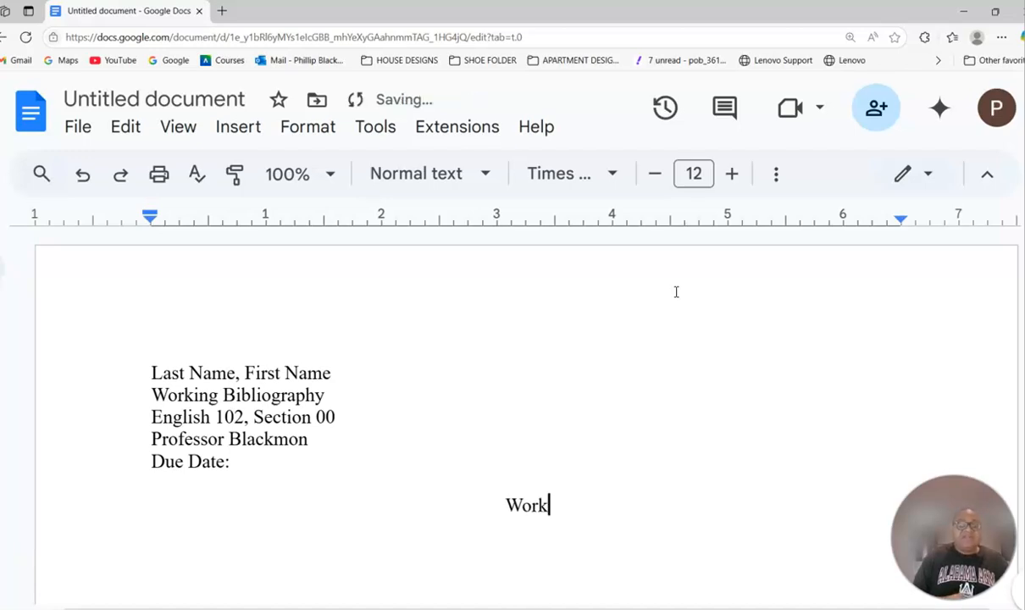
pyautogui.write('ing B')
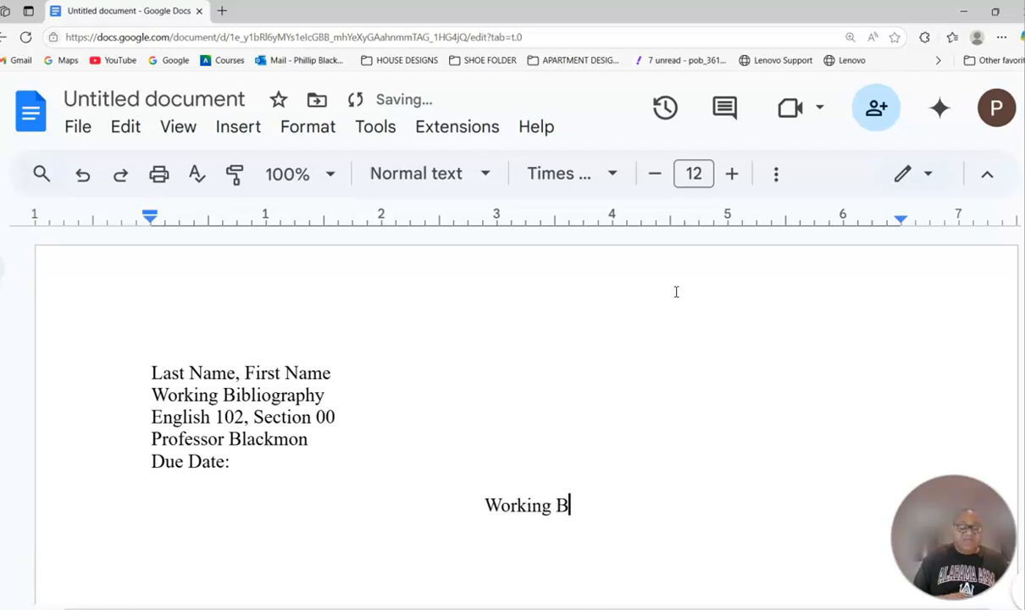
pyautogui.write('iblig')
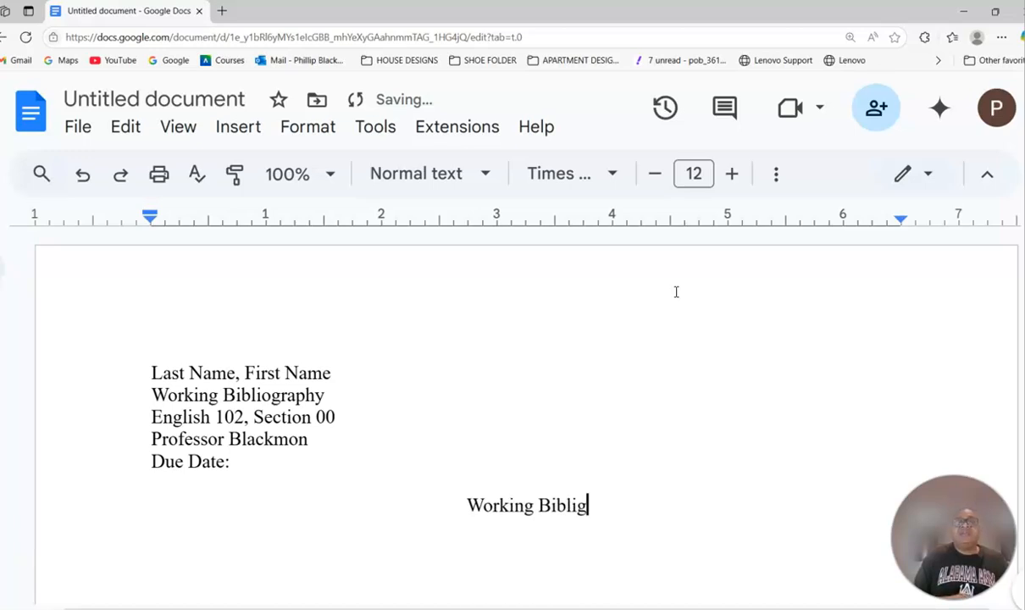
pyautogui.press('BackSpace')
pyautogui.write('og')
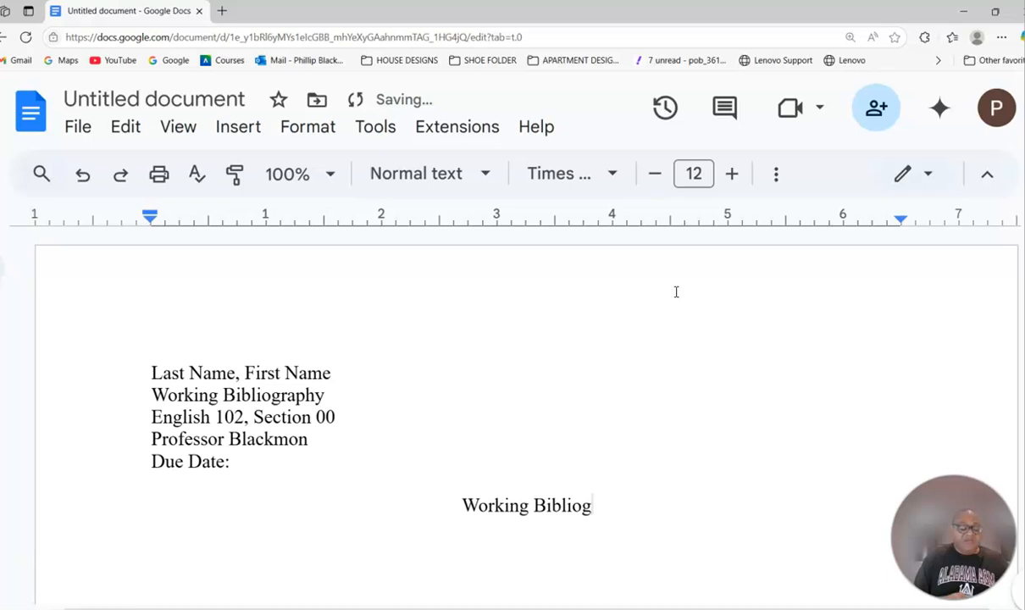
pyautogui.write('raphy')
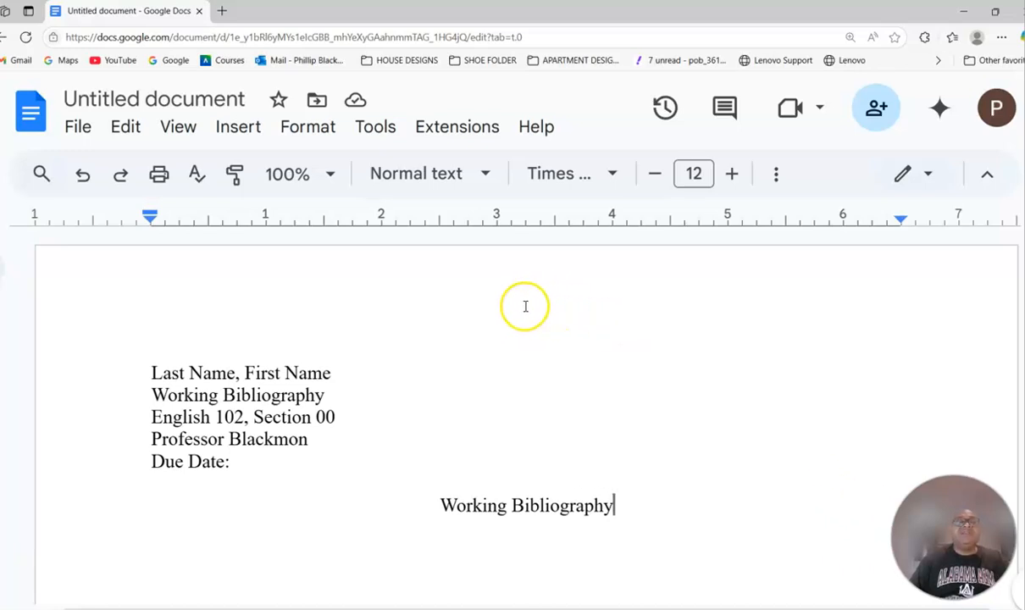
# Step: Insert page numbers in the header, starting on the first page
pyautogui.click(230, 130)
pyautogui.scroll(-5, 270, 238)
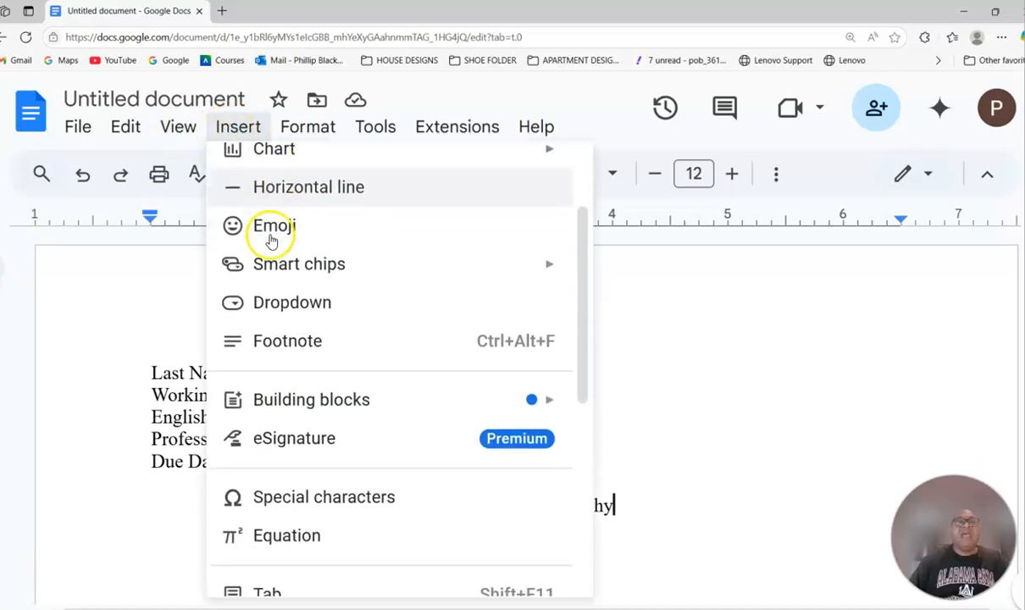
pyautogui.scroll(-4, 271, 241)
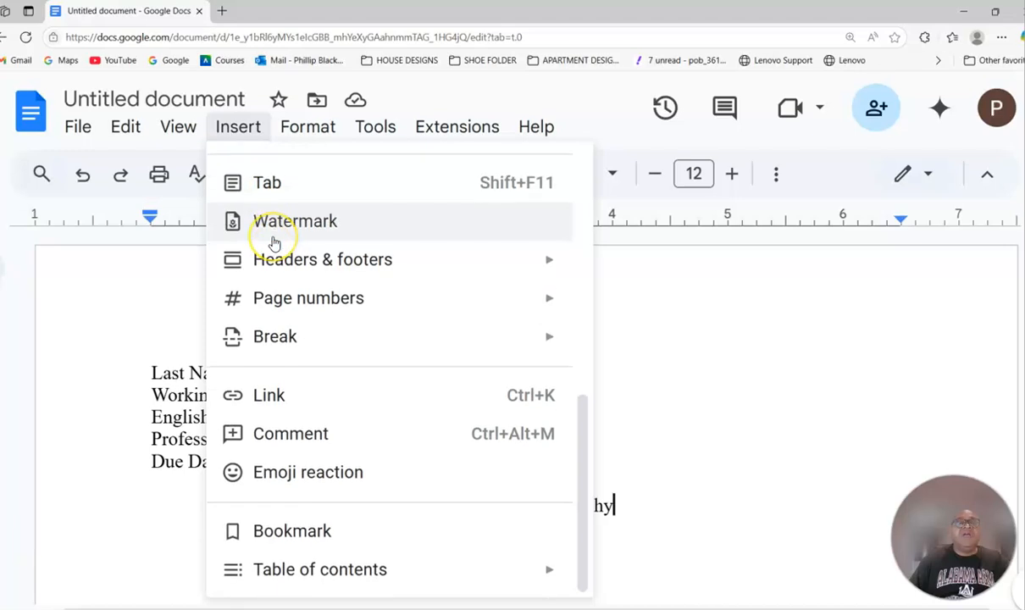
pyautogui.moveTo(271, 304)
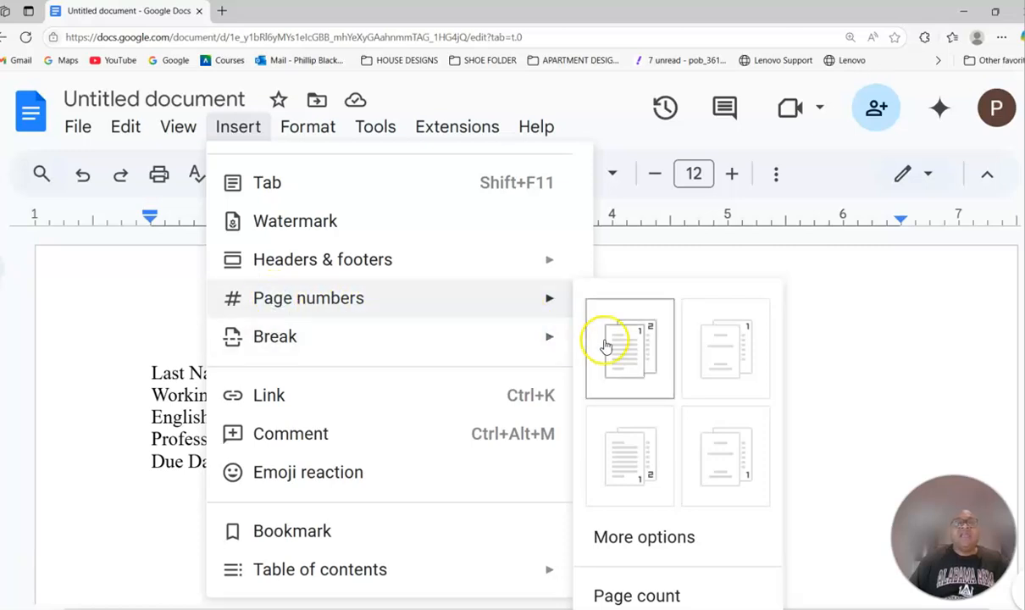
pyautogui.click(638, 346)
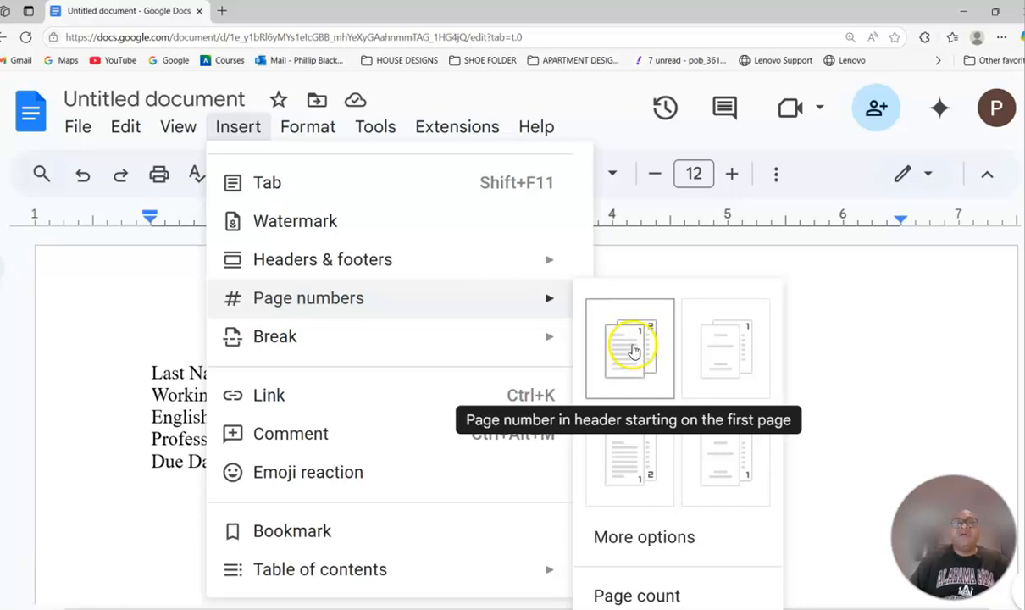
pyautogui.click(632, 346)
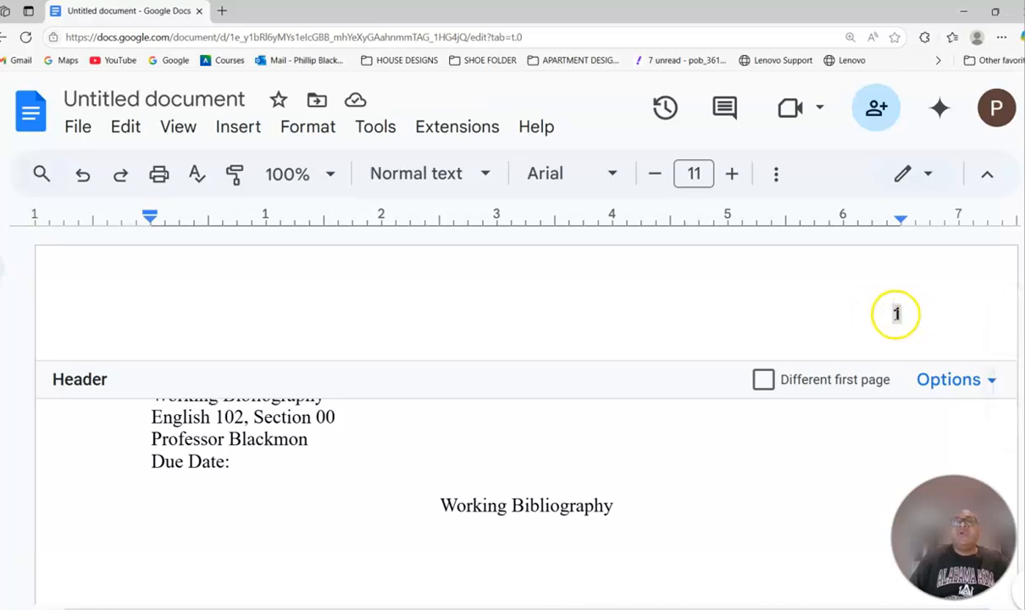
# Step: Add the author's last name and a space before the page number in the header, and return to the document body
pyautogui.click(886, 317)
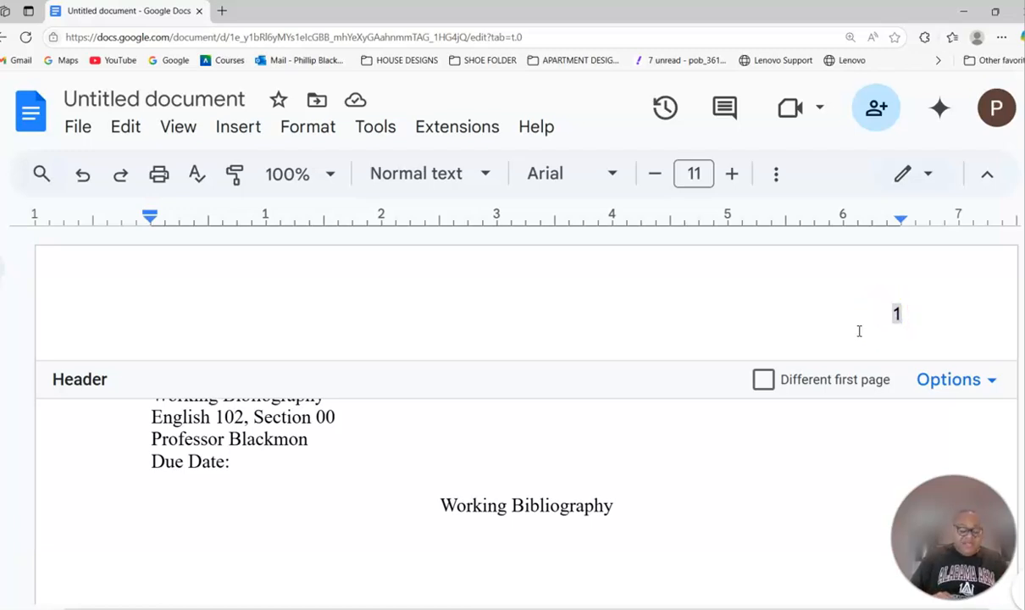
pyautogui.write('Blackmon')
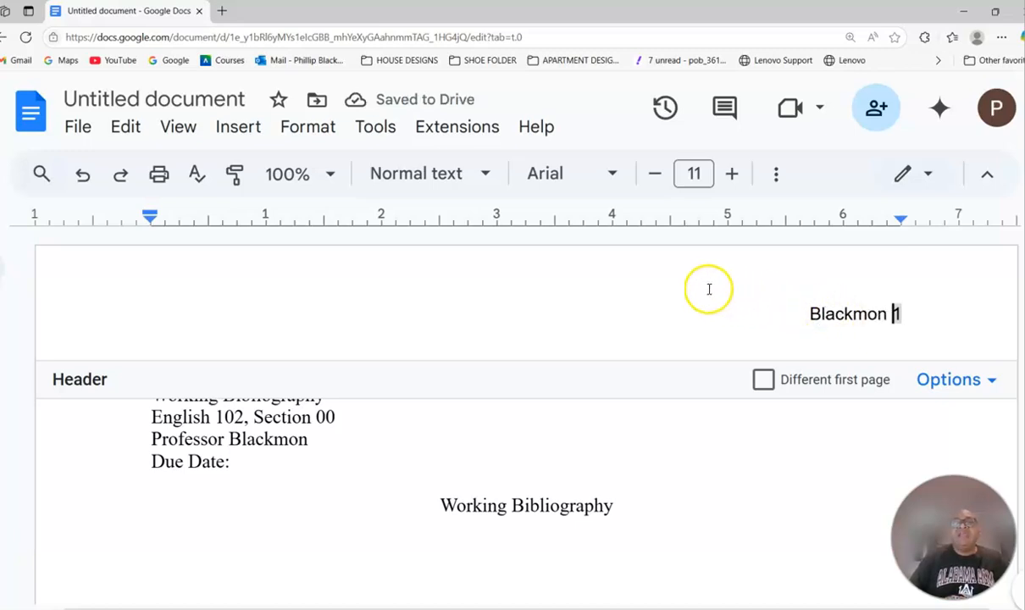
pyautogui.click(631, 304)
pyautogui.click(656, 435)
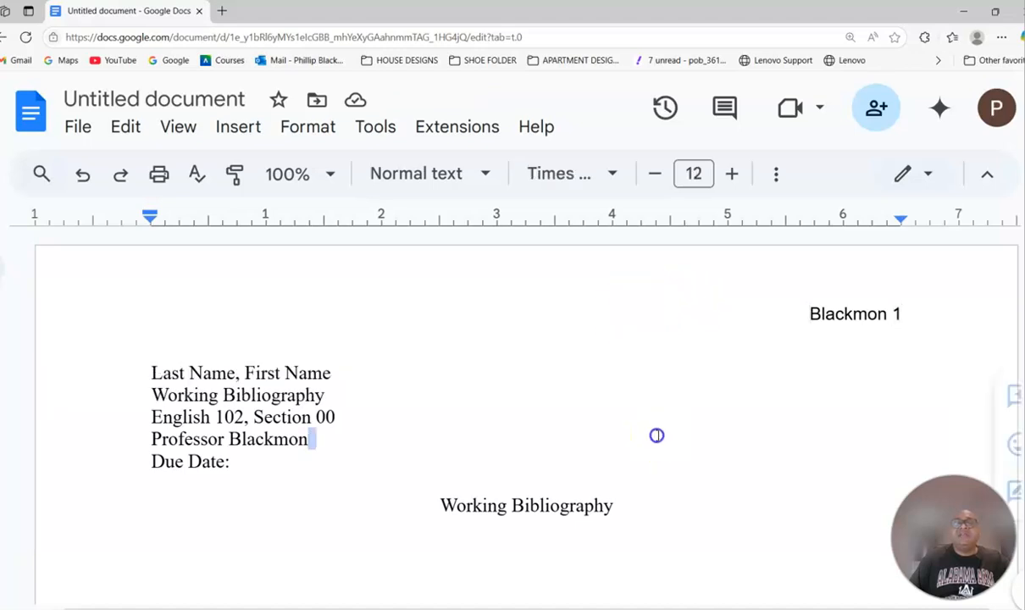
pyautogui.click(591, 412)
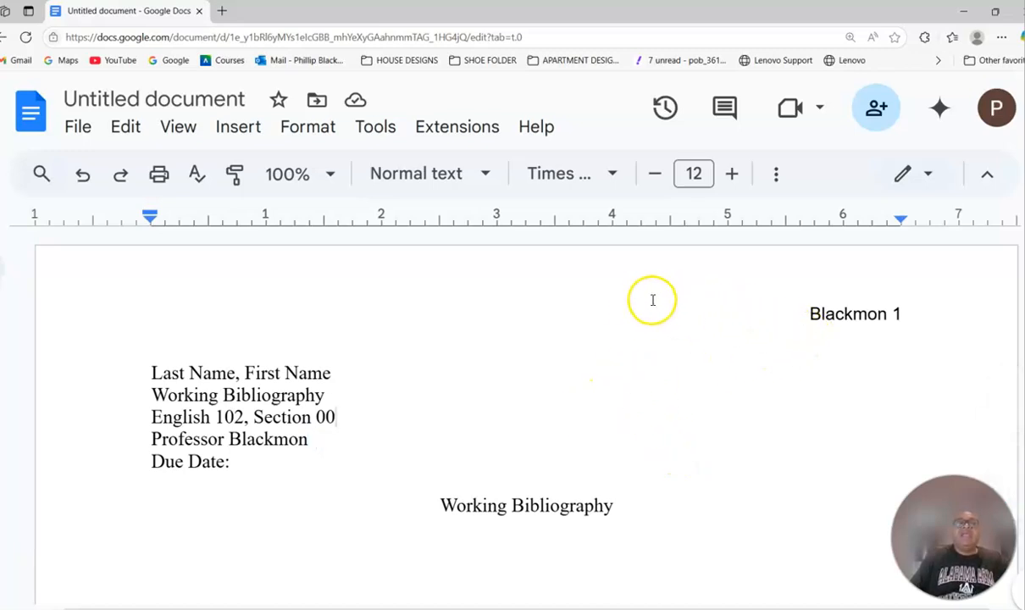
pyautogui.scroll(-1, 653, 300)
pyautogui.scroll(1, 652, 300)
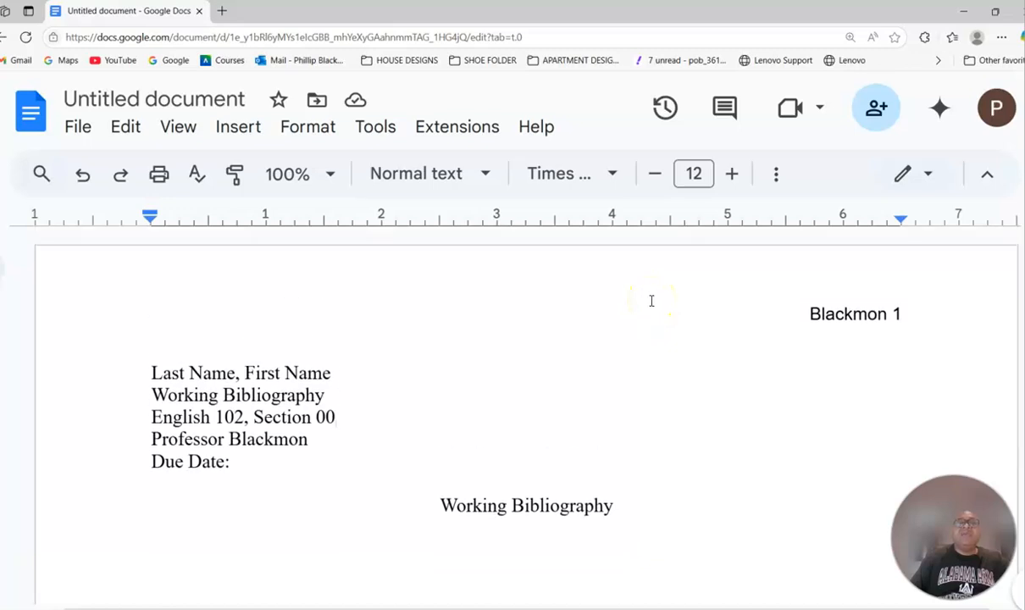